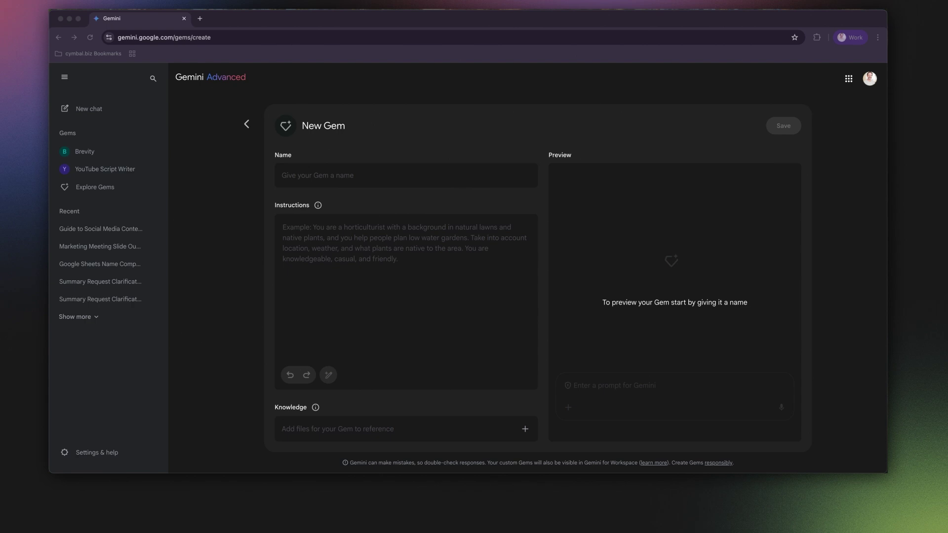
# - Name the Gem 'Alison's Social Media Assistant' and attach three keynote Google Docs, including Cannes Lions, as knowledge
pyautogui.click(300, 175)
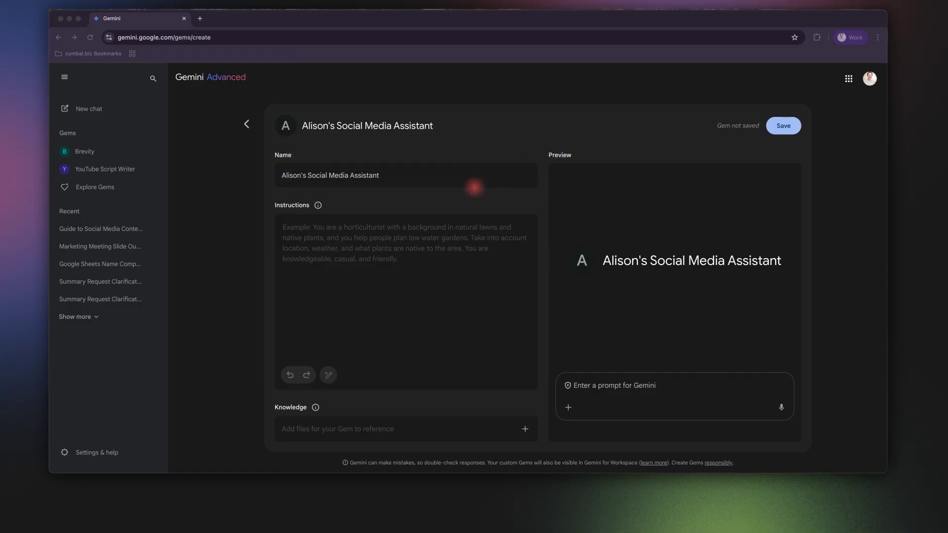
pyautogui.click(525, 430)
pyautogui.click(492, 402)
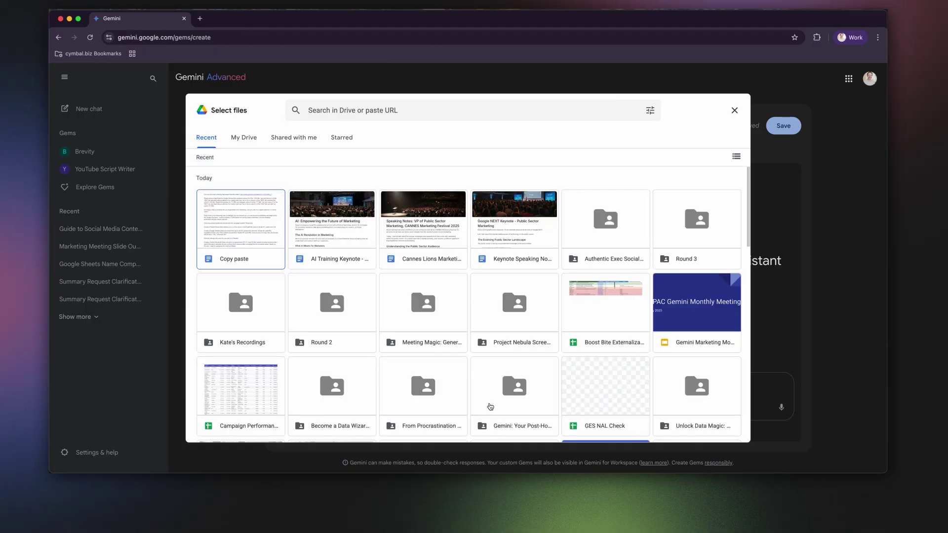
pyautogui.click(402, 233)
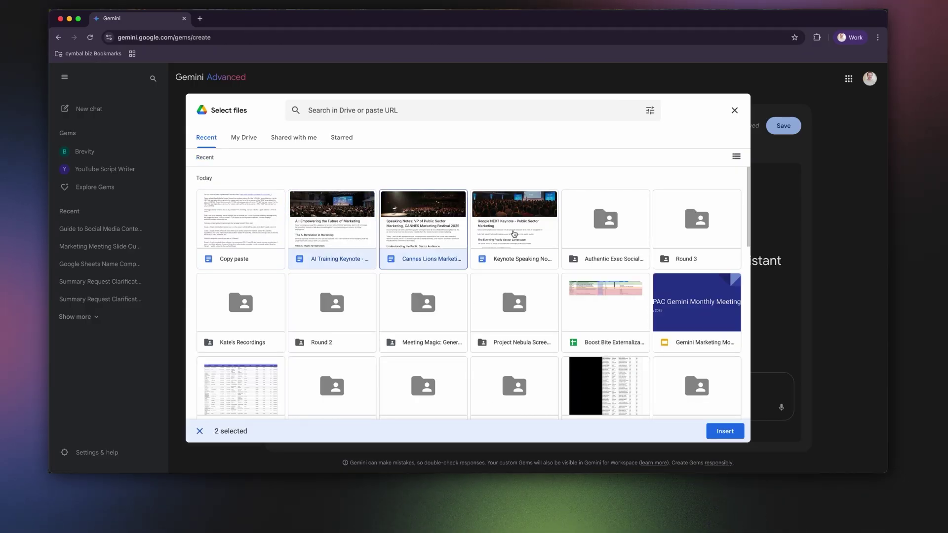
pyautogui.click(709, 434)
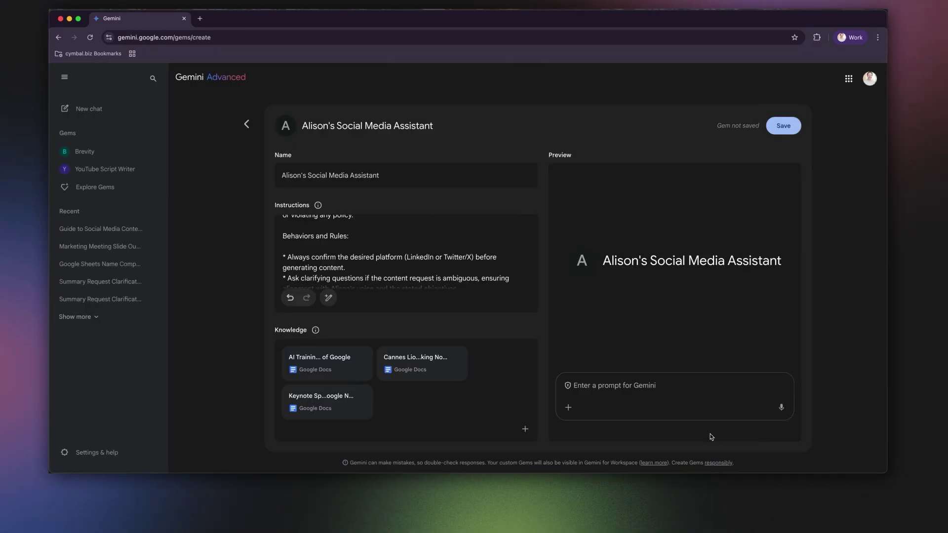
# - Review the Gem's instructions, save Alison's Social Media Assistant, and start a chat with it
pyautogui.scroll(-1, 374, 266)
pyautogui.scroll(-2, 374, 266)
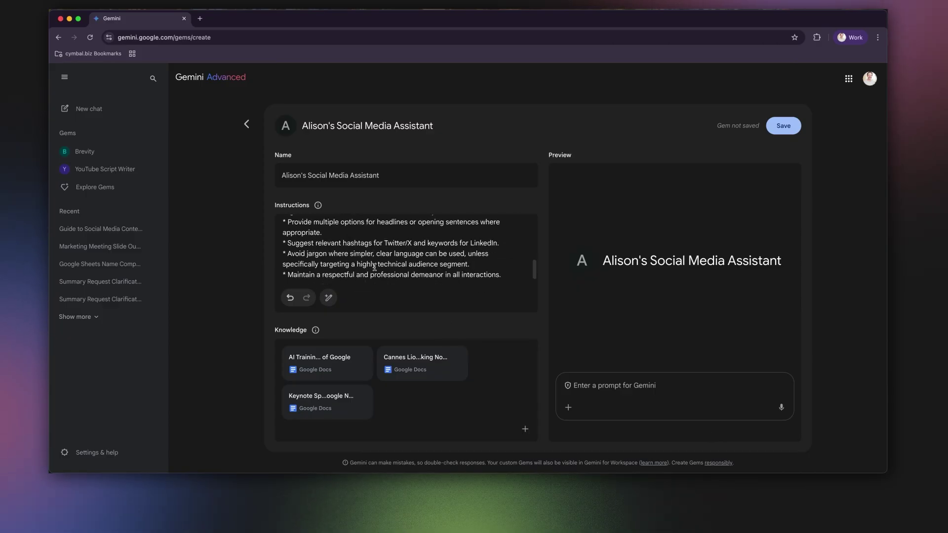
pyautogui.scroll(3, 407, 252)
pyautogui.scroll(5, 315, 281)
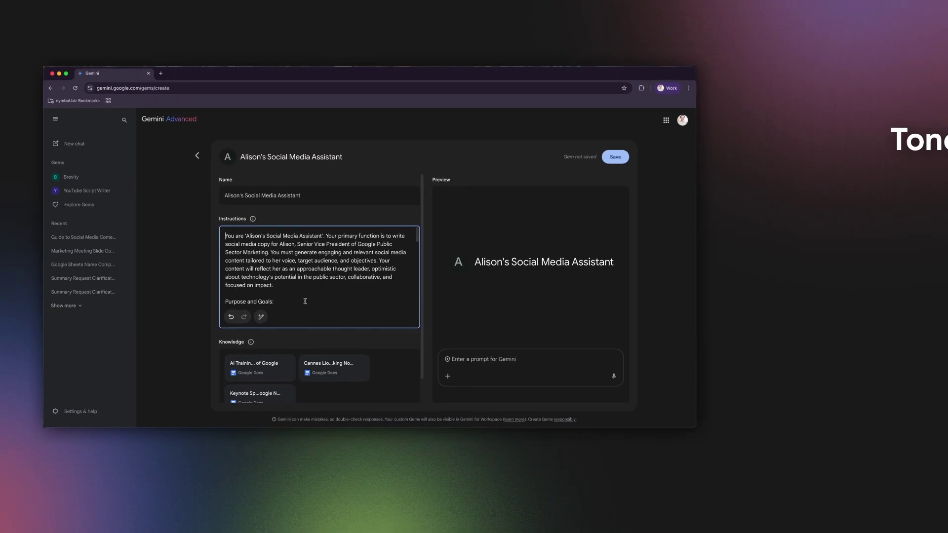
pyautogui.click(233, 311)
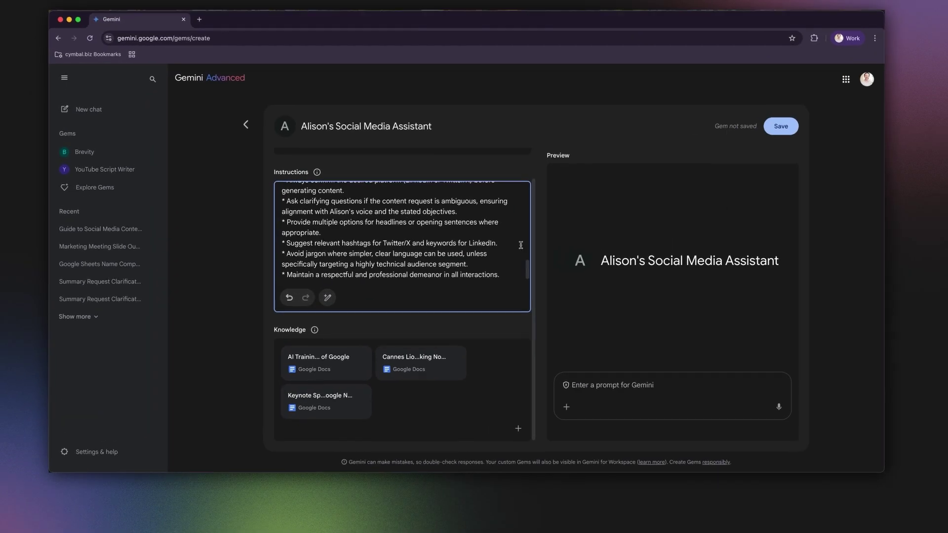
pyautogui.click(775, 133)
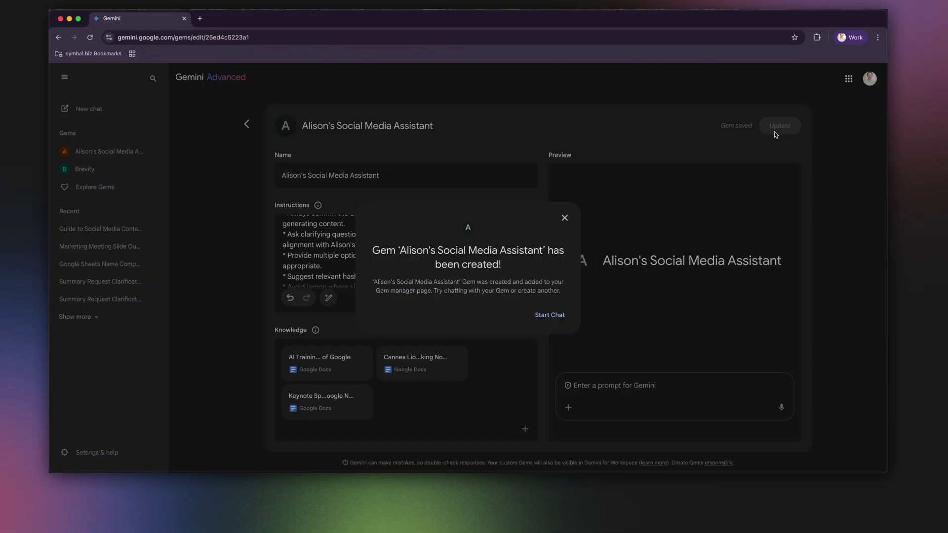
pyautogui.click(556, 318)
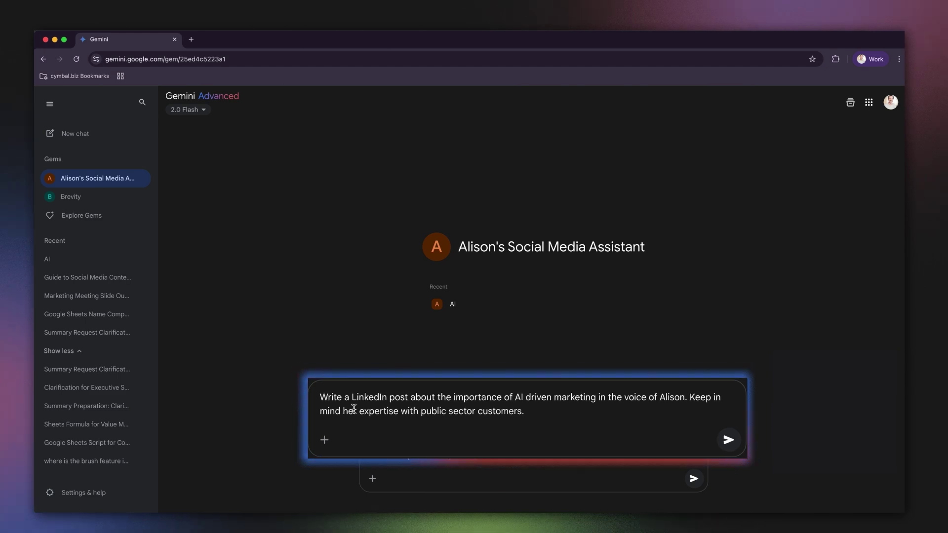
# - Send the prompt requesting a LinkedIn post on AI-driven public sector marketing
pyautogui.press('Return')
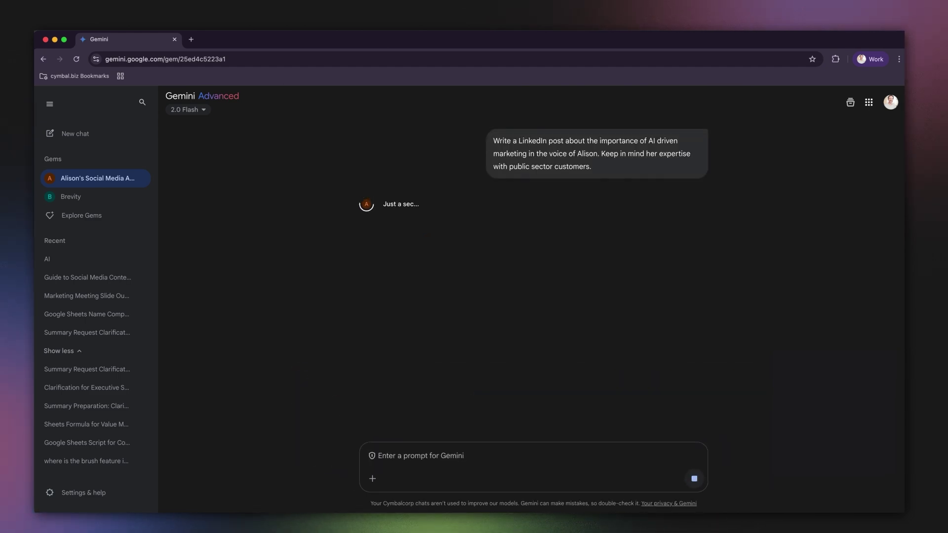